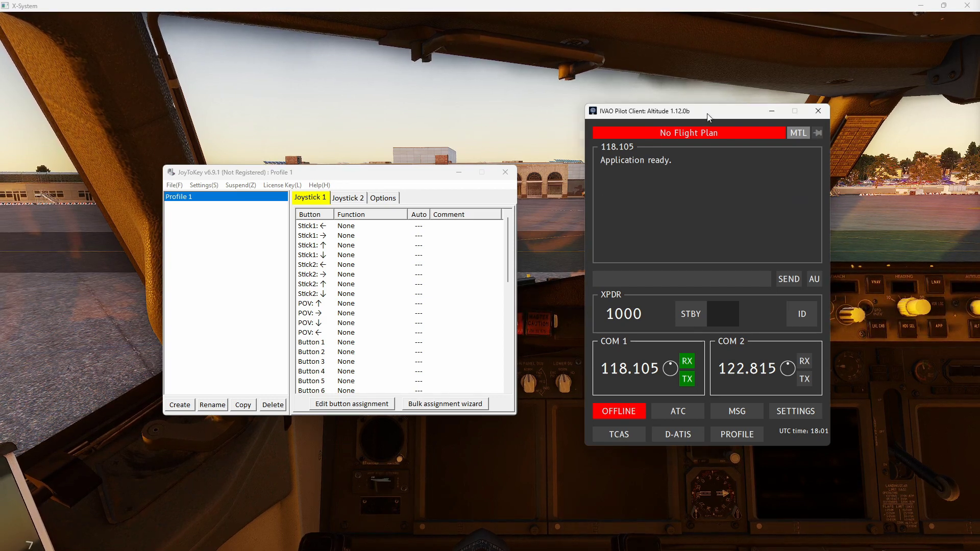
Nudge the IVAO Altitude Pilot Client window slightly right and raise it higher on screen
drag(708, 114, 709, 114)
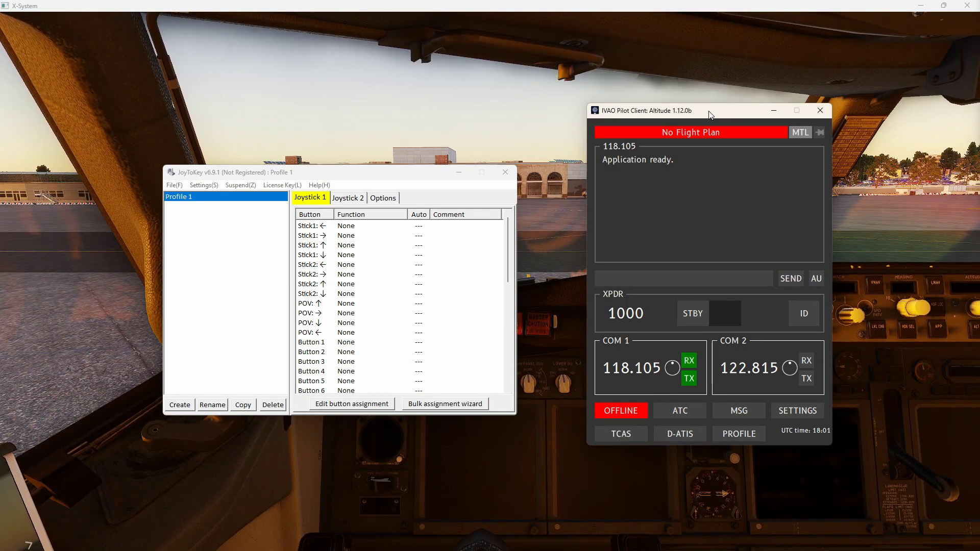
drag(710, 116, 713, 95)
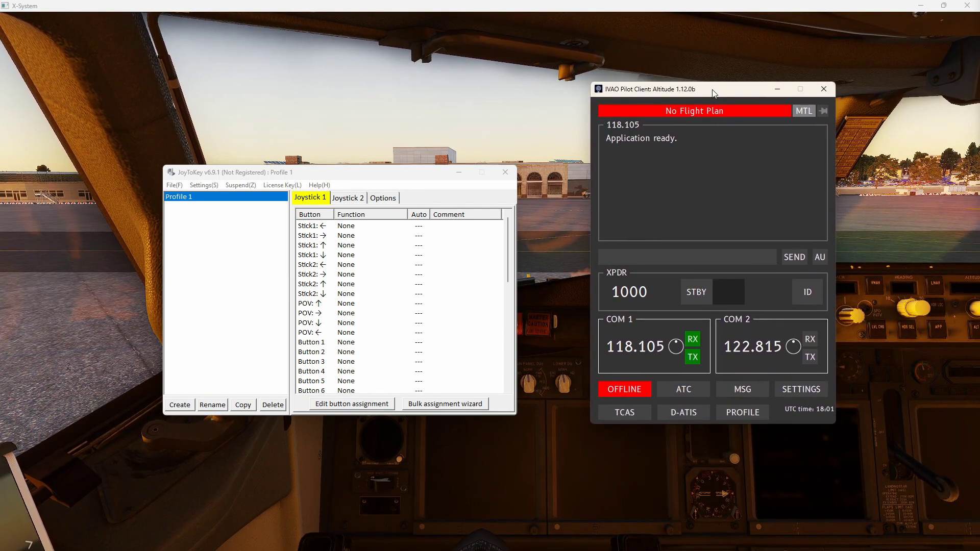
Bind R-Ctrl as the pilot client's push-to-talk key and return to the main panel
click(801, 389)
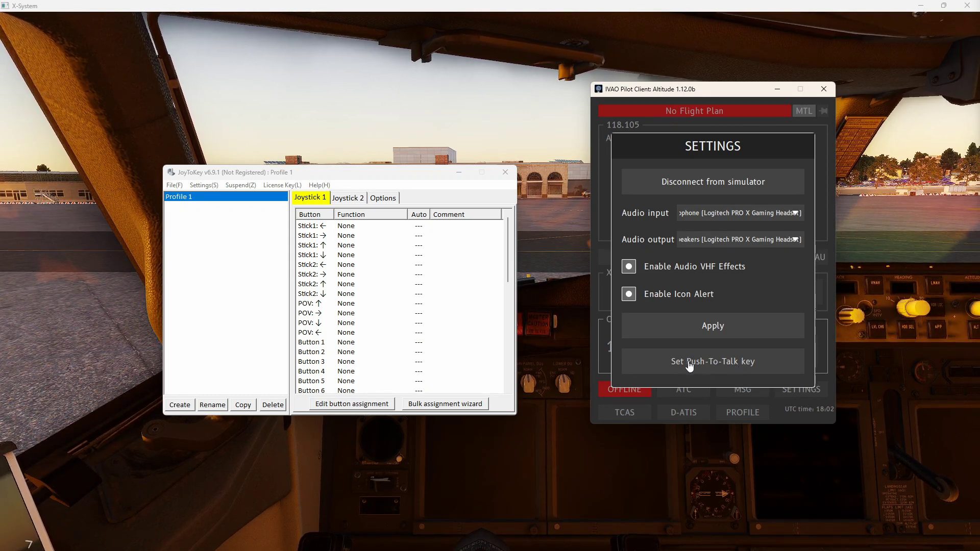
click(715, 364)
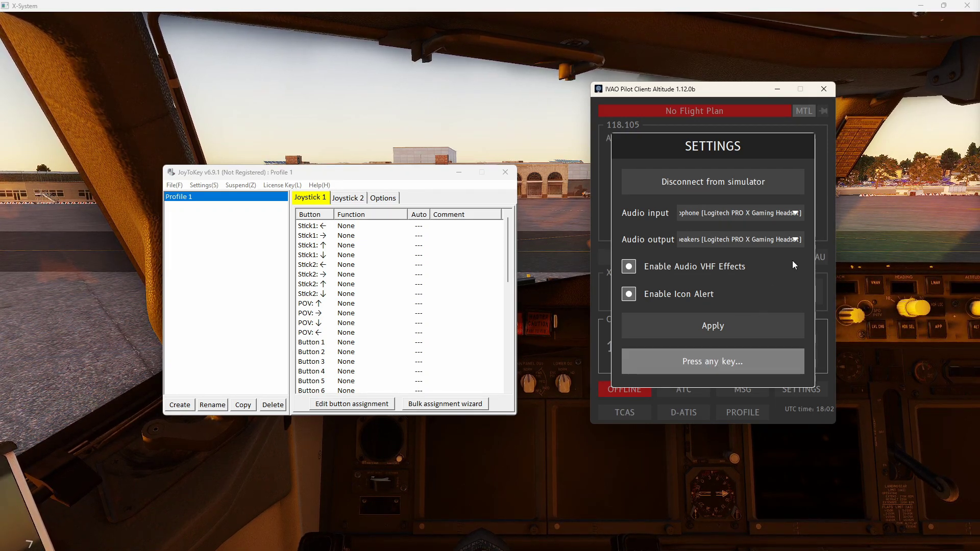
key(ctrl)
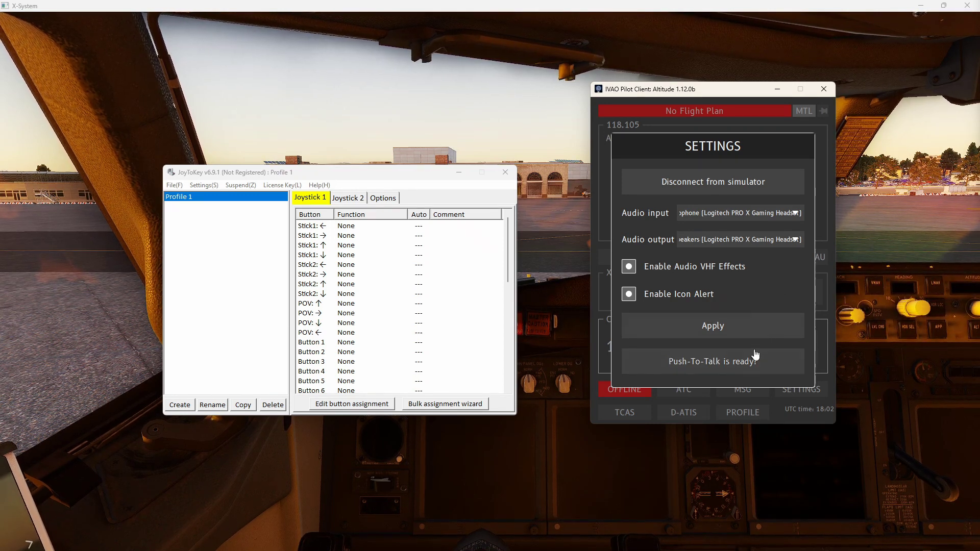
click(826, 222)
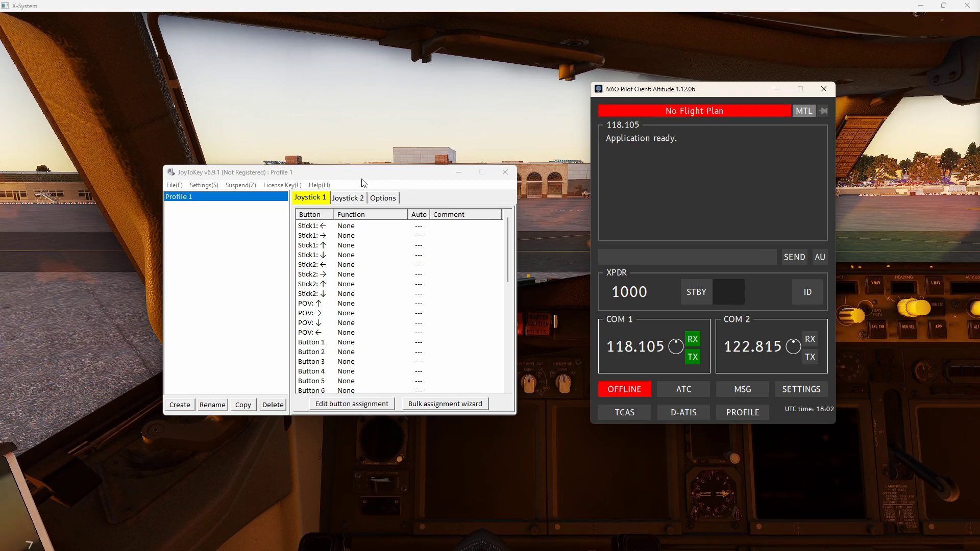
Raise the JoyToKey window up and to the right, beside the pilot client
drag(358, 177, 377, 160)
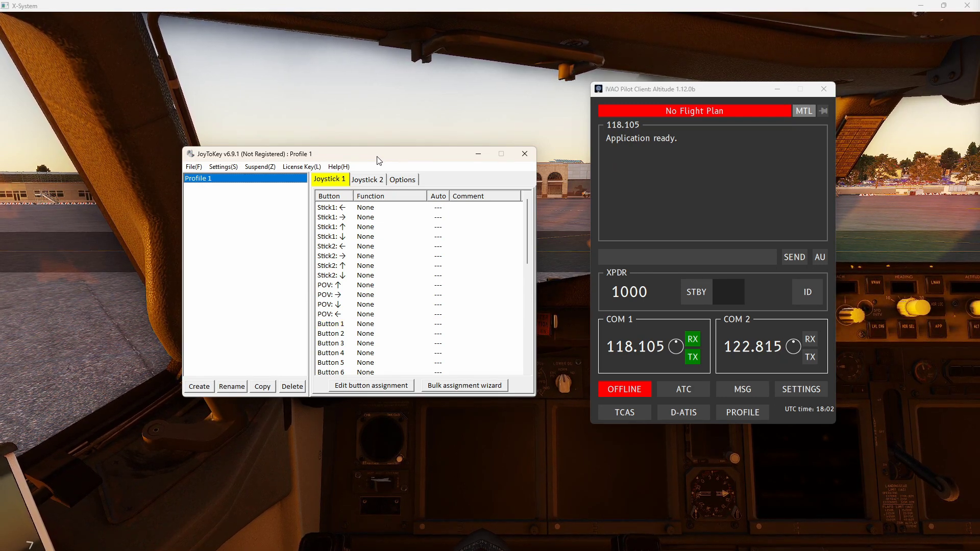
drag(379, 160, 389, 146)
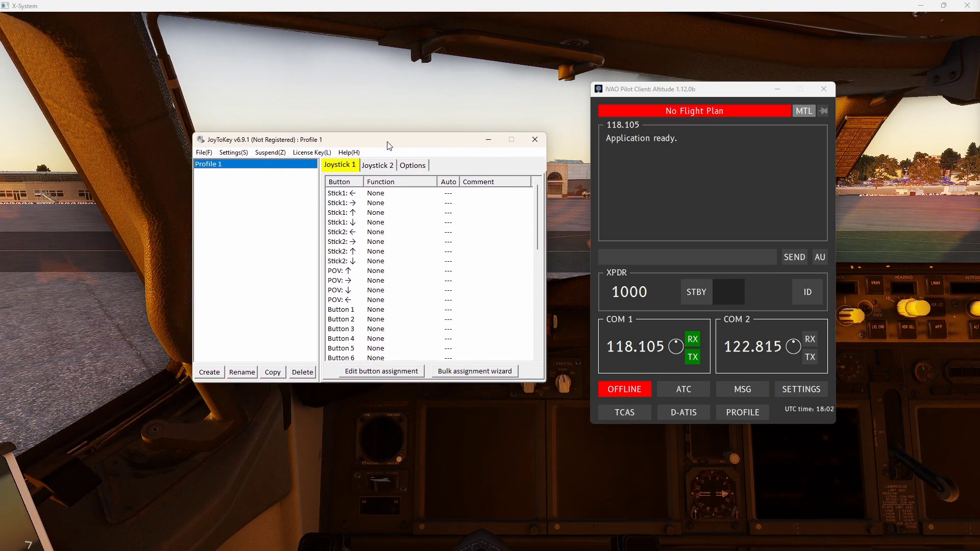
Assign R-Ctrl to Joystick 1's Button 1 in Profile 1 and confirm
double_click(380, 311)
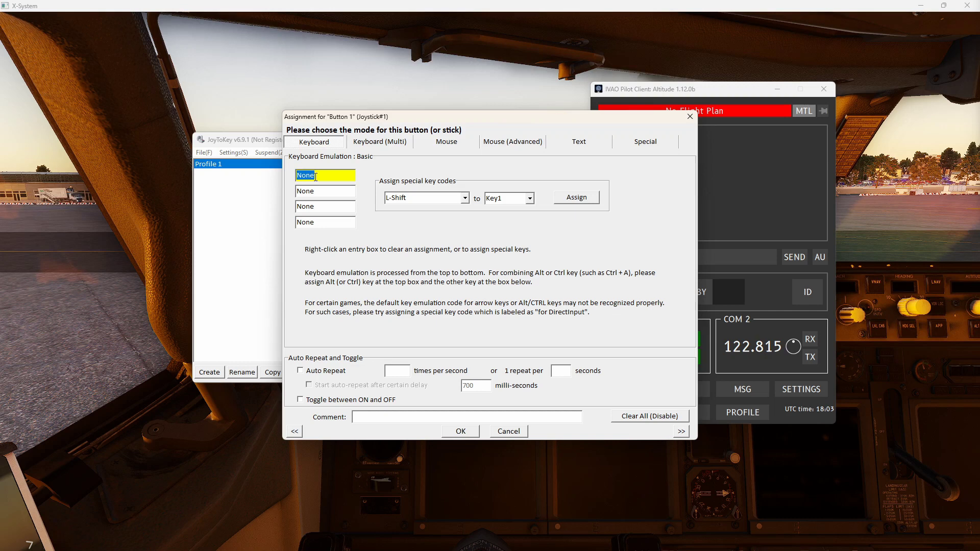
key(Control_R)
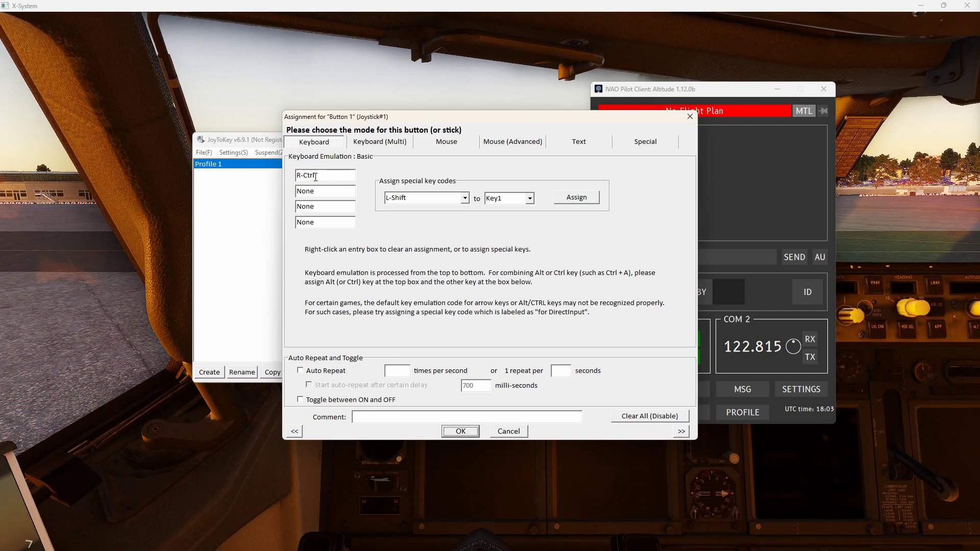
click(461, 432)
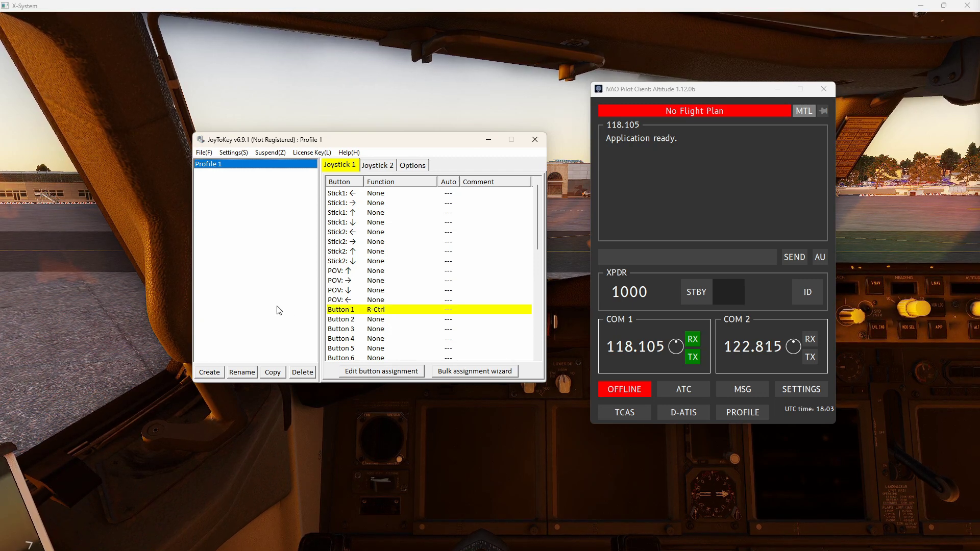
click(636, 203)
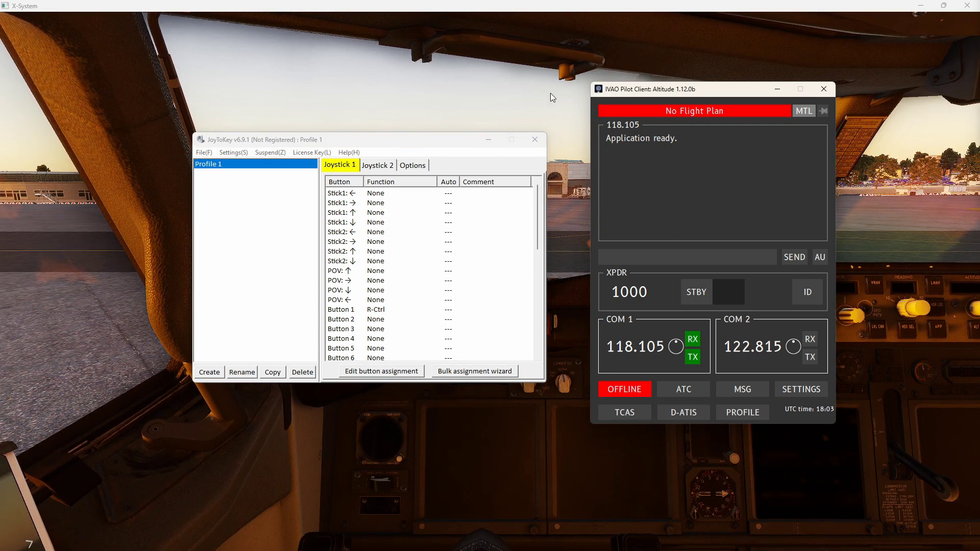
key(Control_R)
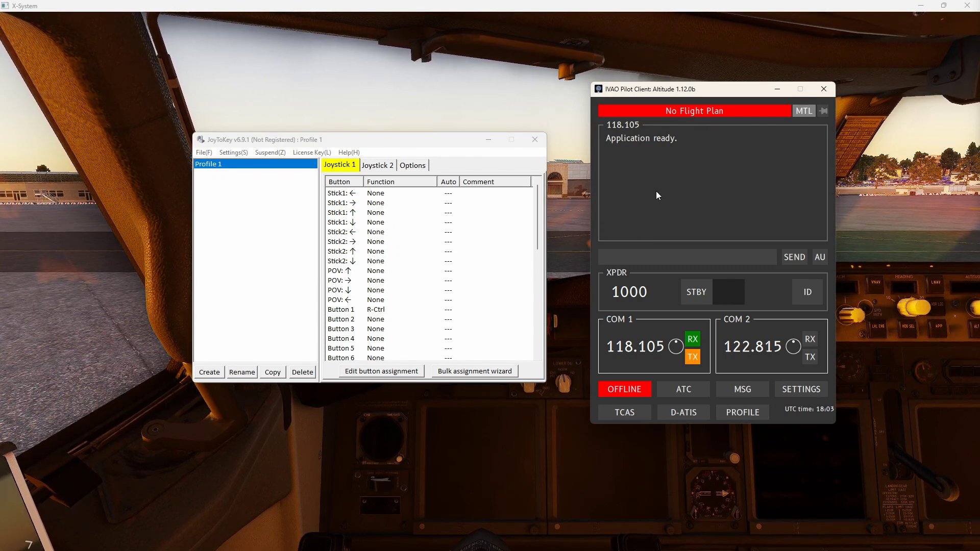
key(Control_R)
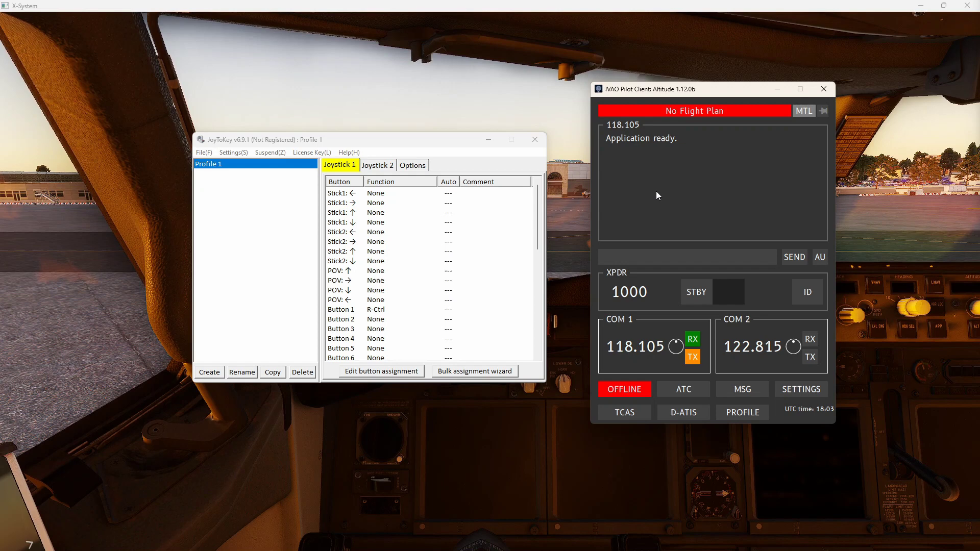
key(Control_R)
key(Control_R)
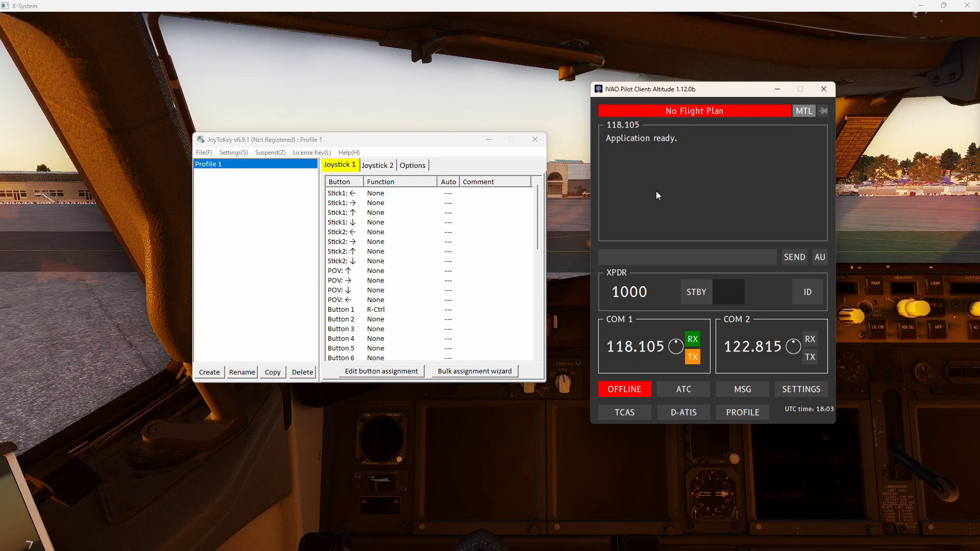
key(Control_R)
key(Control_R)
key(Control_R)
key(Control_R)
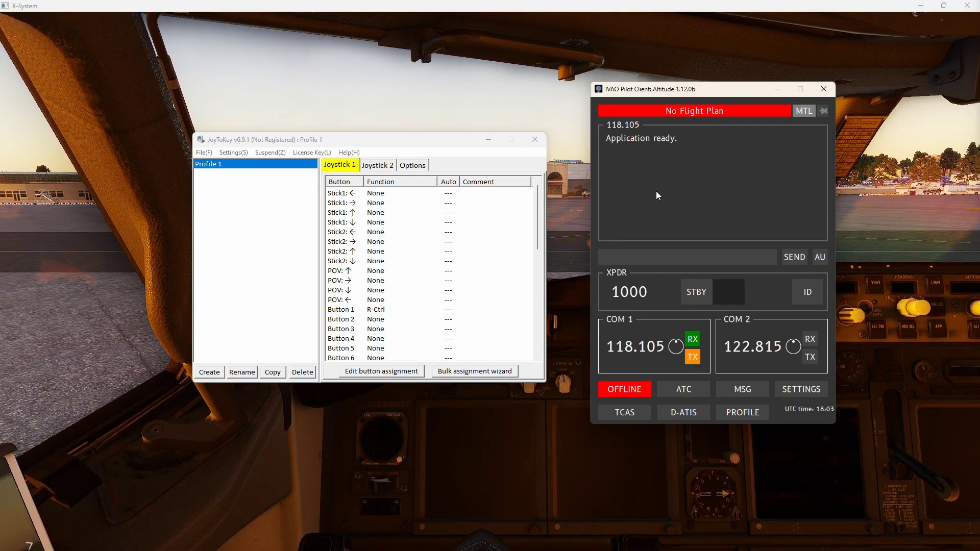
key(Control_R)
key(Control_R)
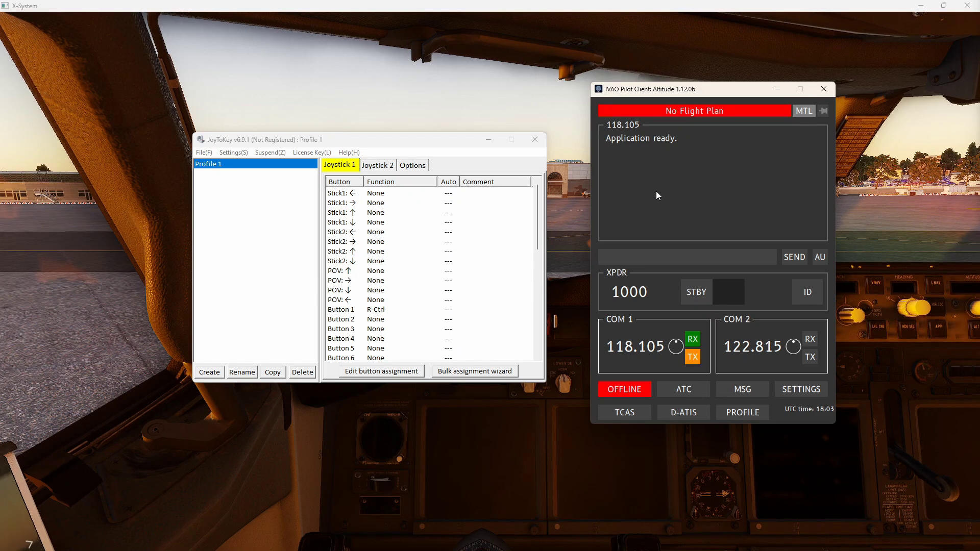
key(Control_R)
key(Control_R)
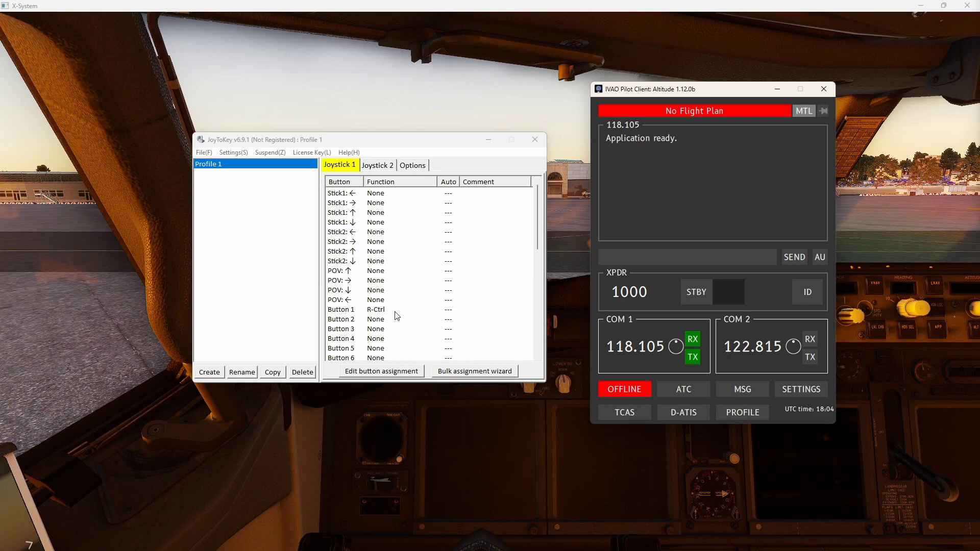
Test COM 1 transmit in the pilot client using the R-Ctrl push-to-talk key
click(284, 304)
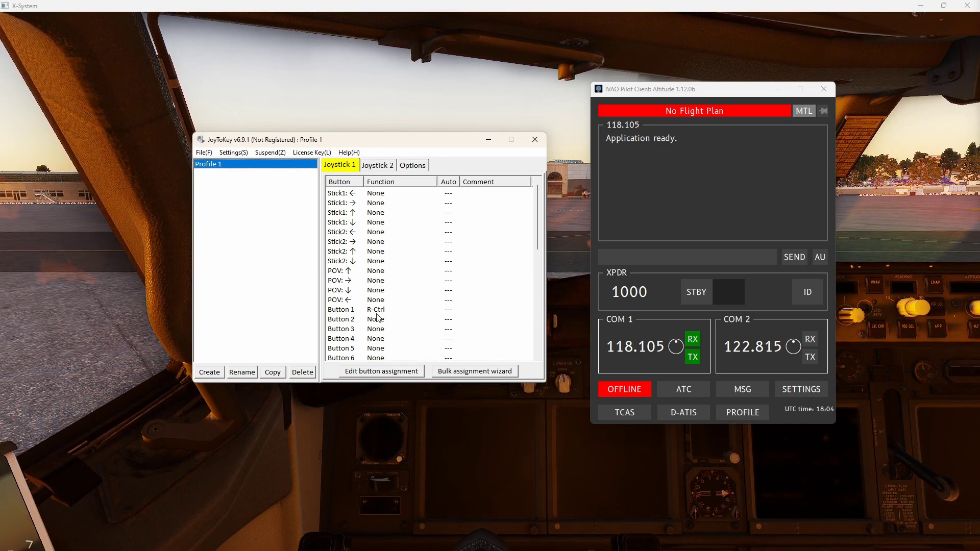
click(717, 184)
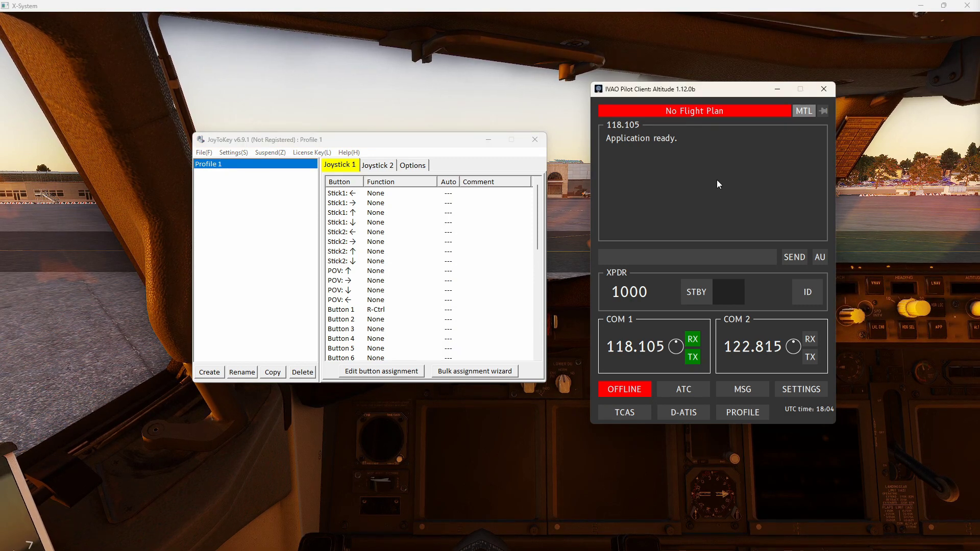
key(Control_R)
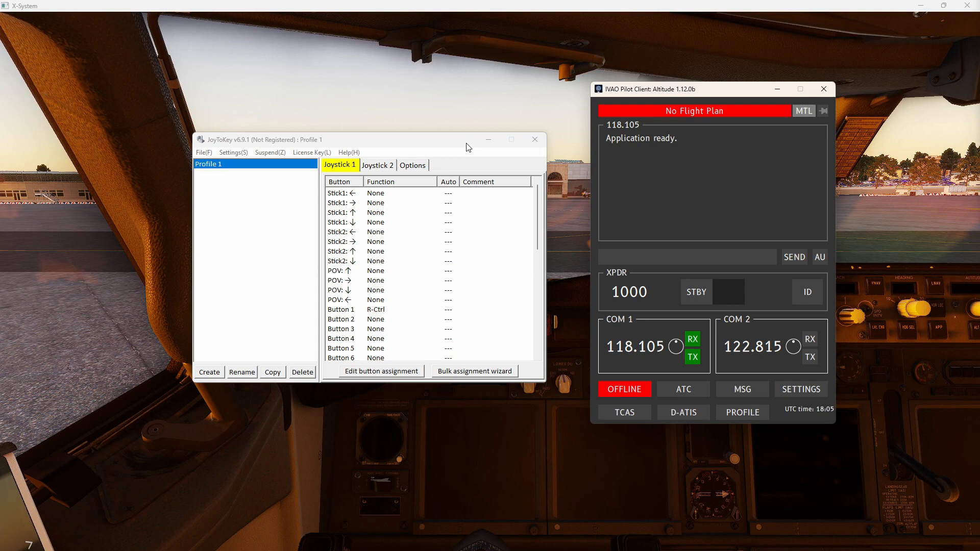
Reposition the JoyToKey window slightly right, then test push-to-talk transmit again
mouse_move(449, 146)
mouse_down()
mouse_move(434, 171)
mouse_move(466, 153)
mouse_move(466, 139)
mouse_up()
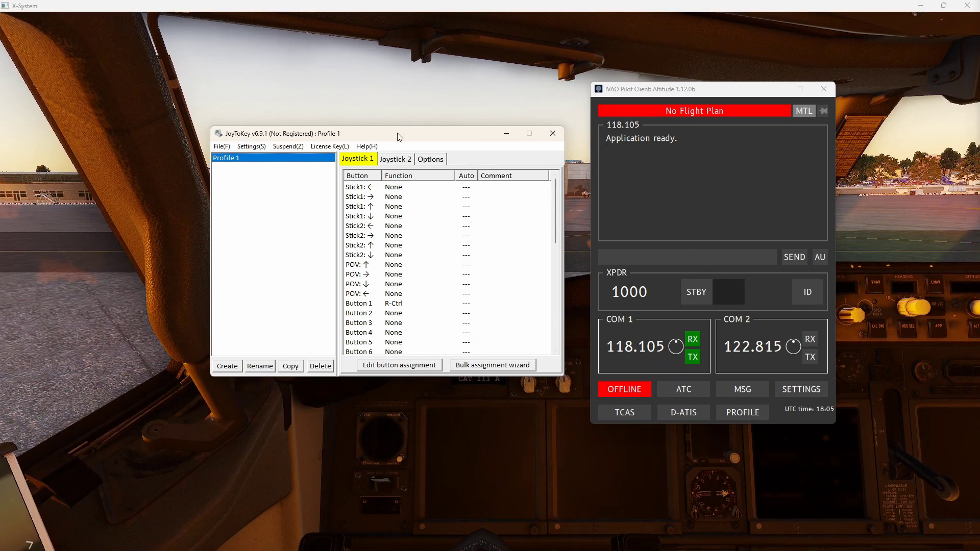
mouse_move(397, 133)
mouse_down()
mouse_move(379, 160)
mouse_move(394, 137)
mouse_up()
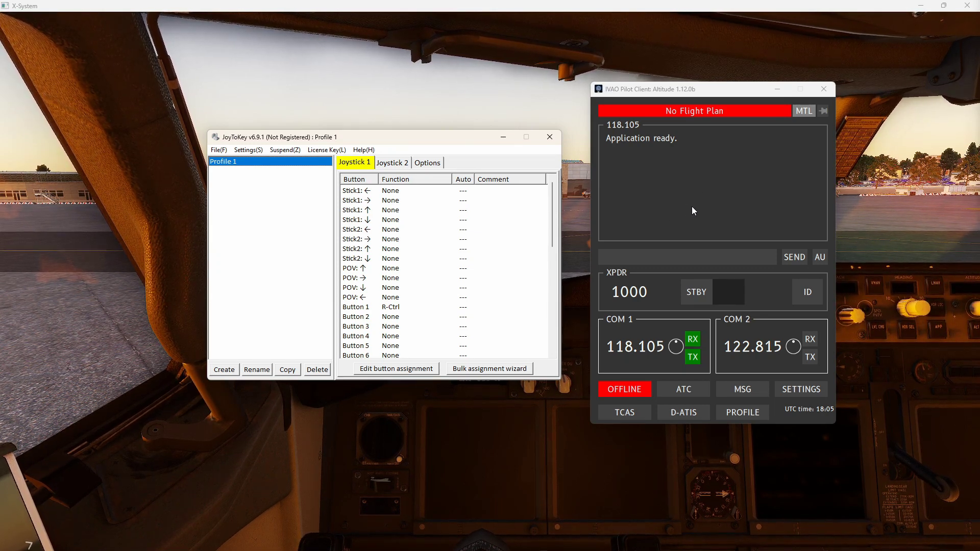
key(ctrl)
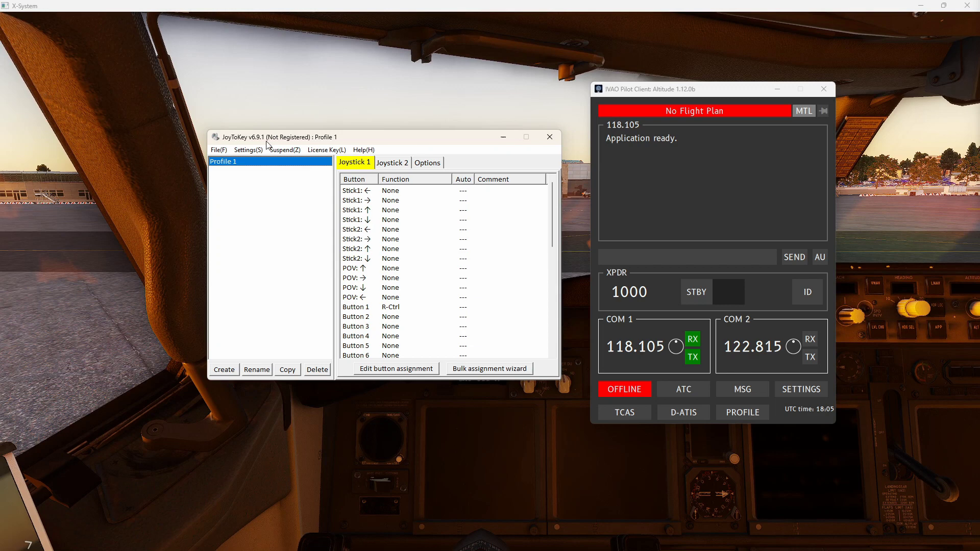
click(224, 154)
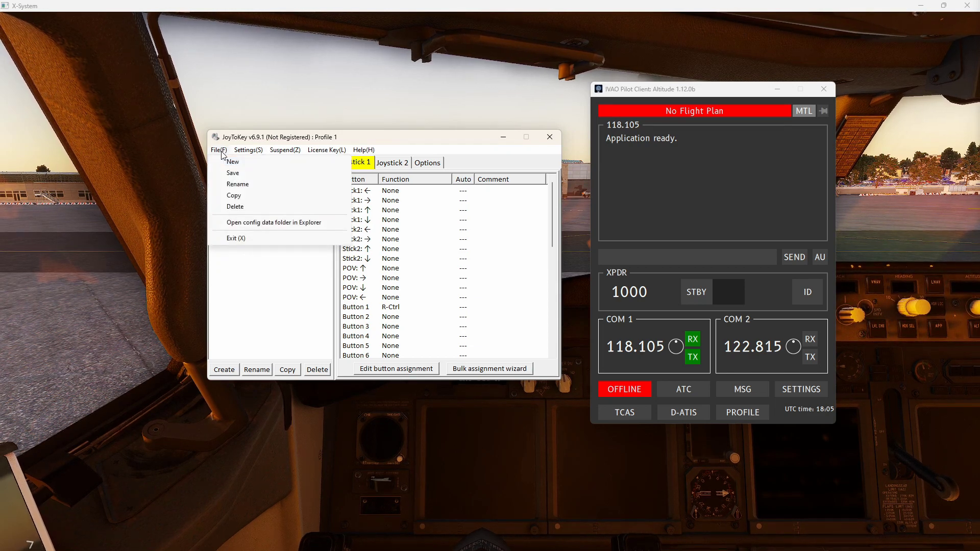
click(430, 147)
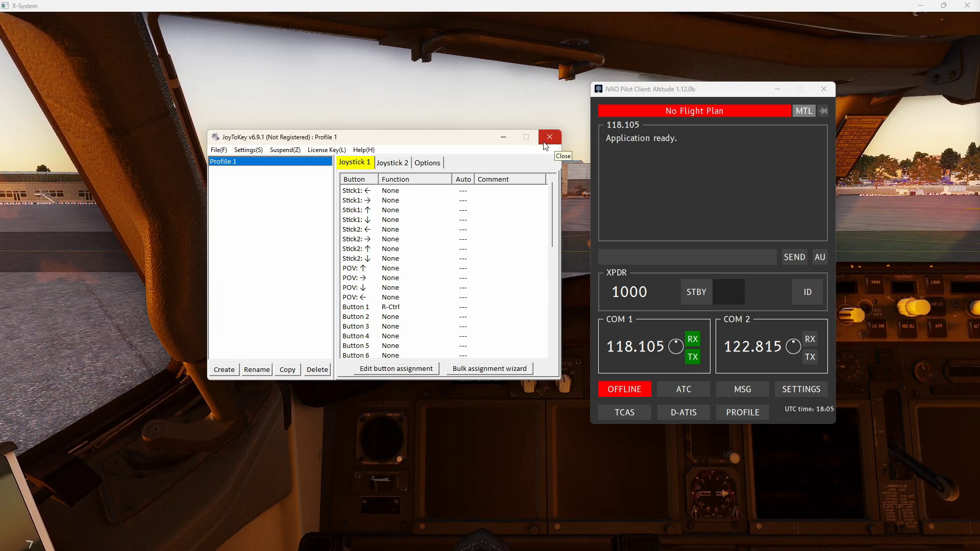
mouse_move(434, 137)
mouse_down()
mouse_move(462, 116)
mouse_move(439, 135)
mouse_up()
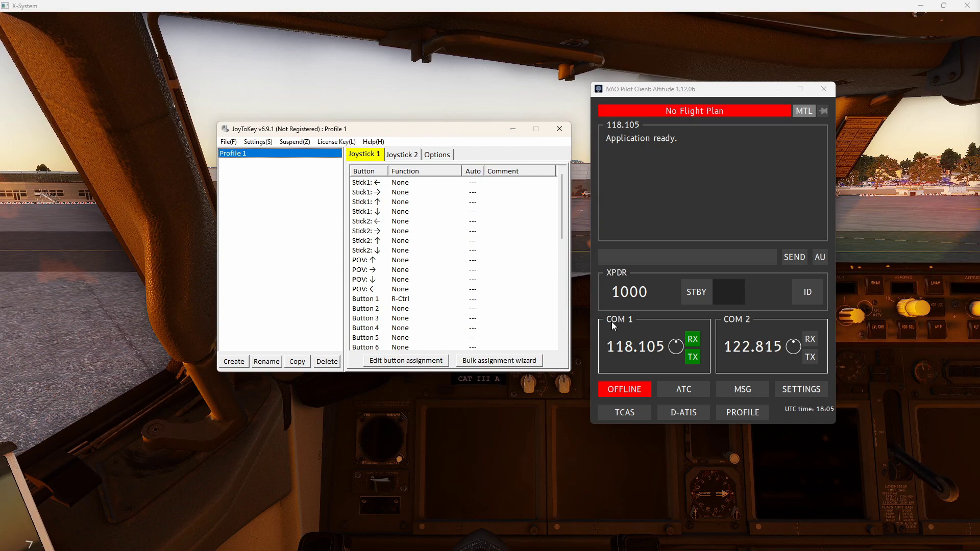
click(228, 142)
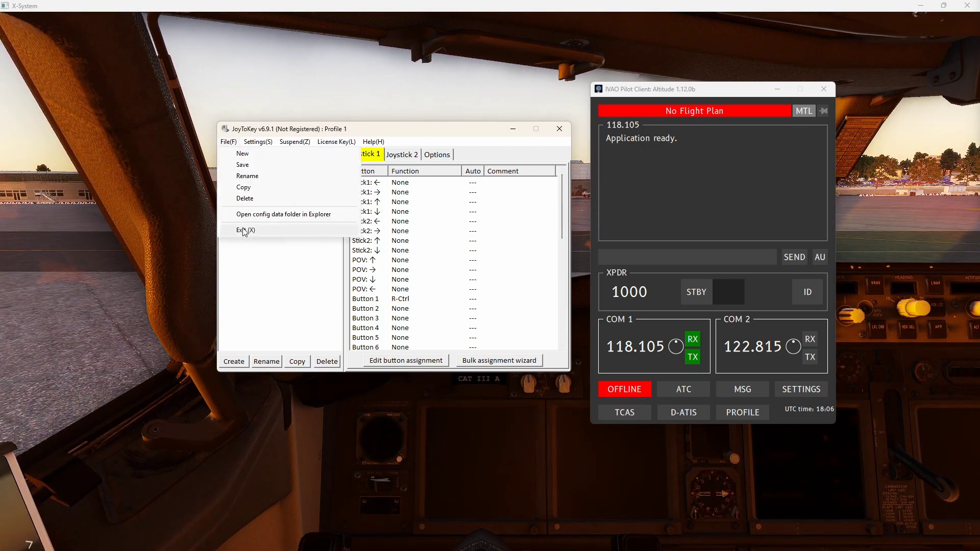
click(283, 293)
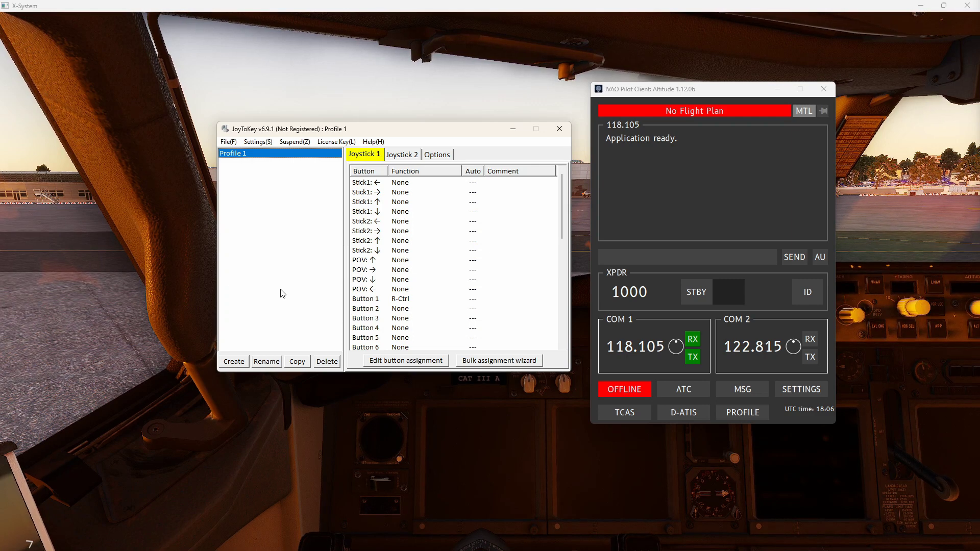